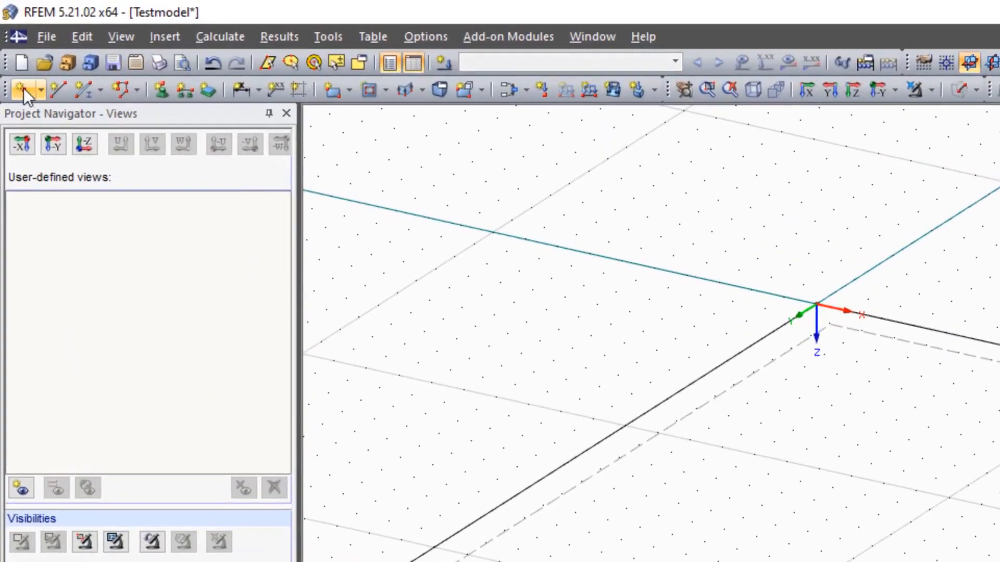
Step: Place five standard nodes inside the round-ended slab, including ones at X 1/Y 12 m, X 7/Y 12 m and X 7/Y 1 m
left_click(24, 89)
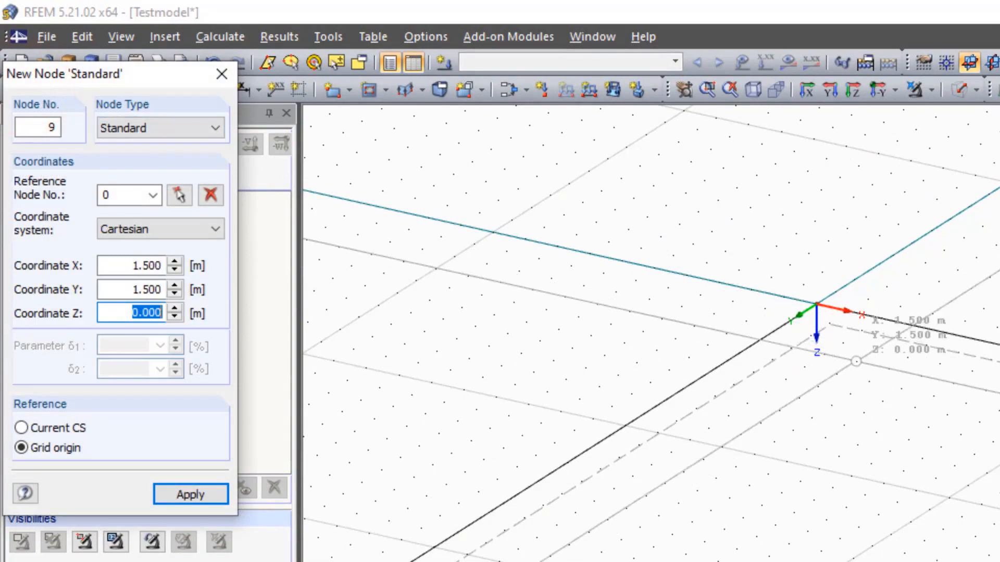
left_click(843, 343)
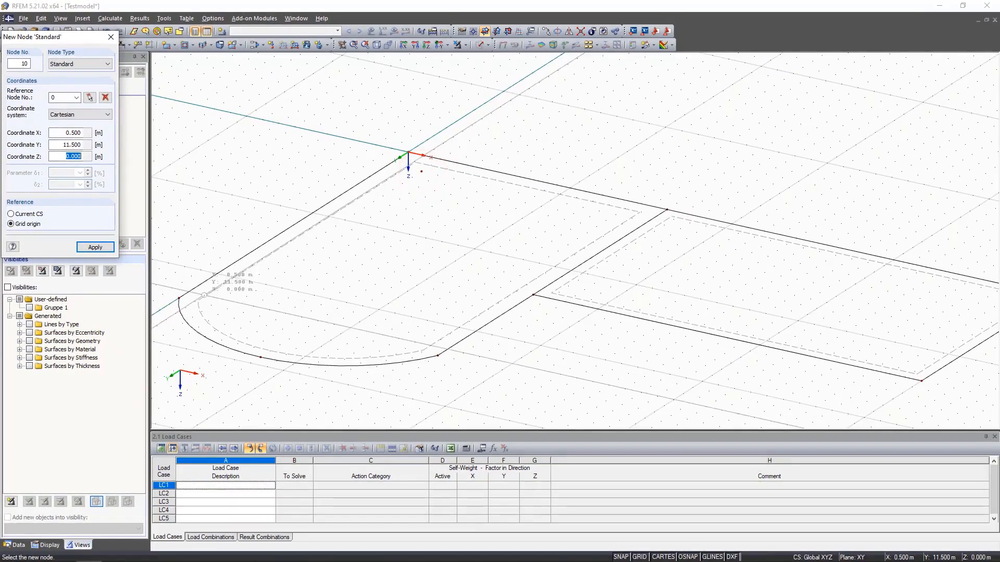
left_click(211, 304)
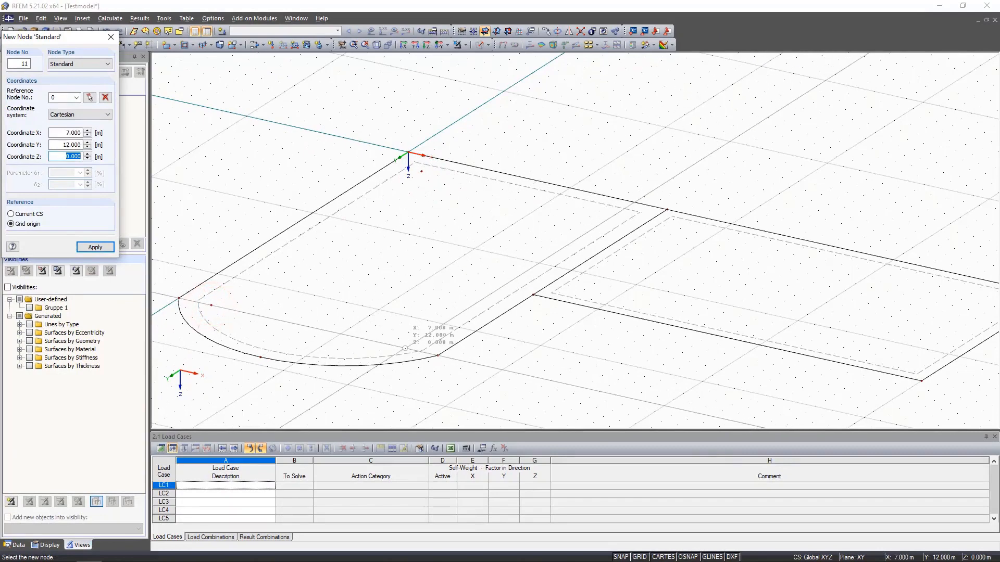
left_click(405, 348)
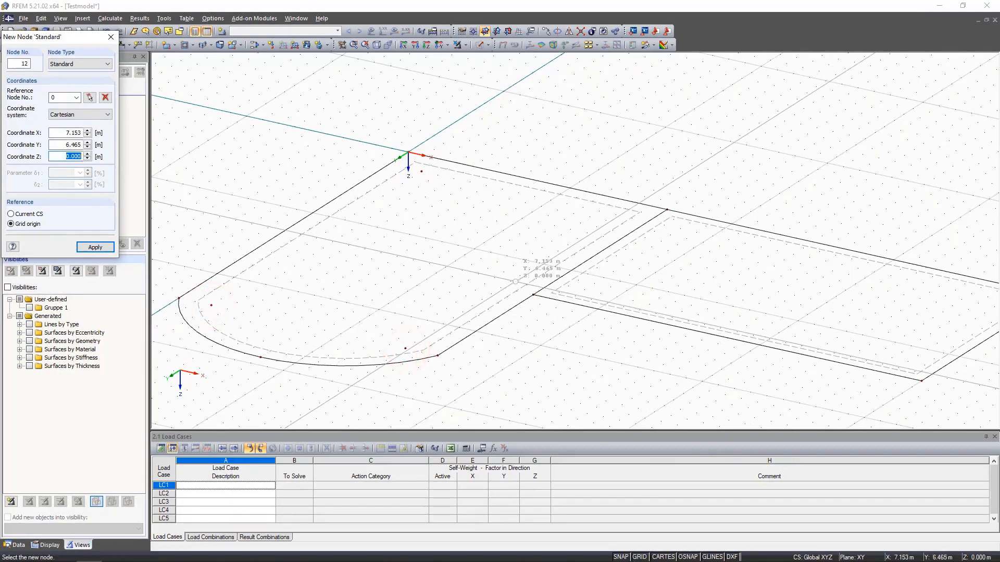
left_click(520, 275)
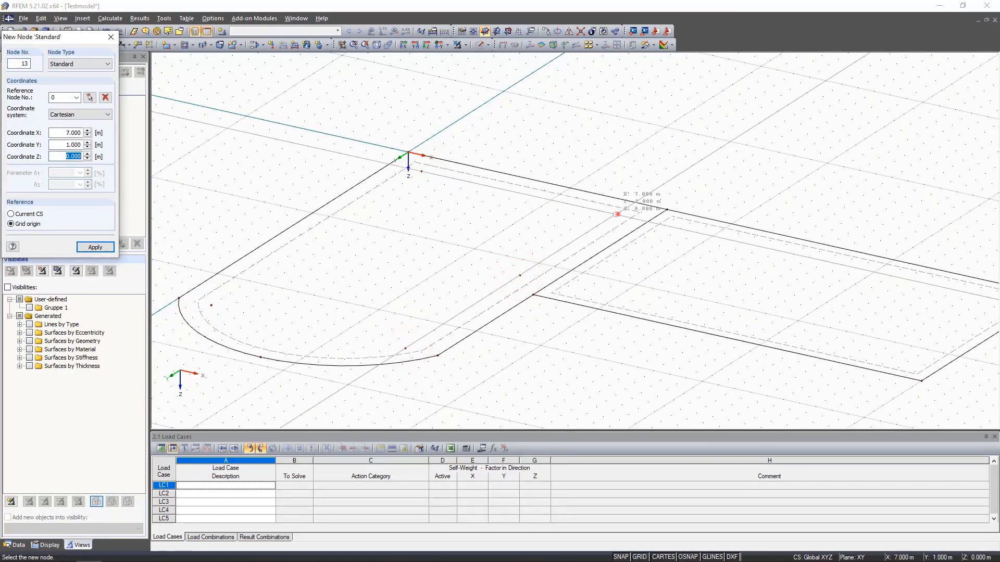
left_click(617, 214)
right_click(647, 151)
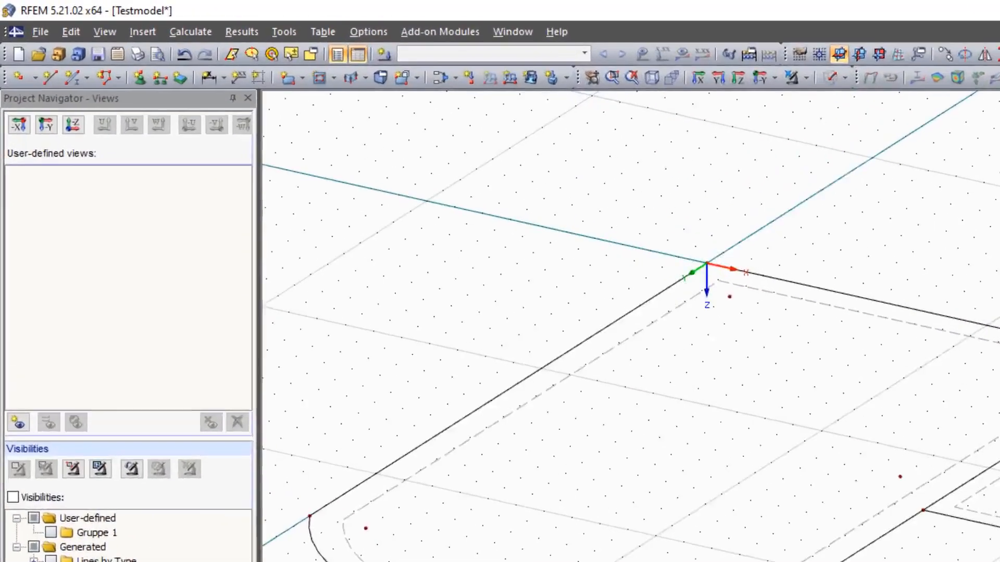
Step: Start a new single member and keep Beam as its member type
left_click(85, 90)
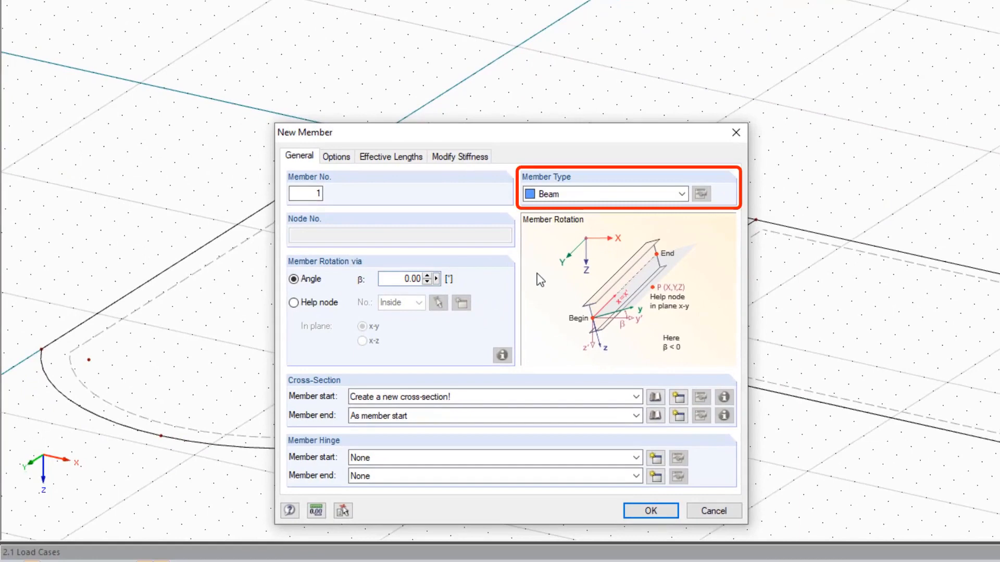
left_click(681, 194)
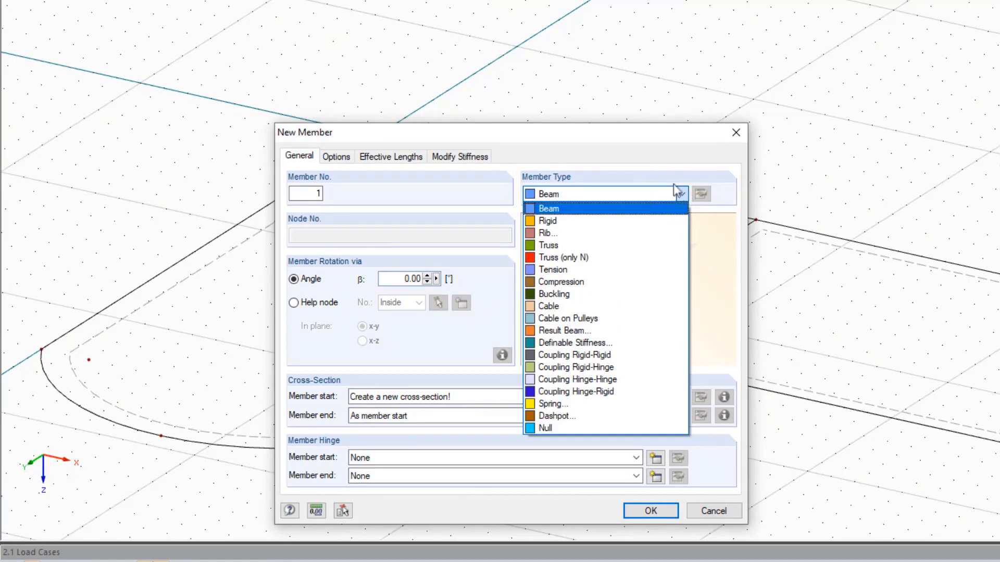
left_click(657, 157)
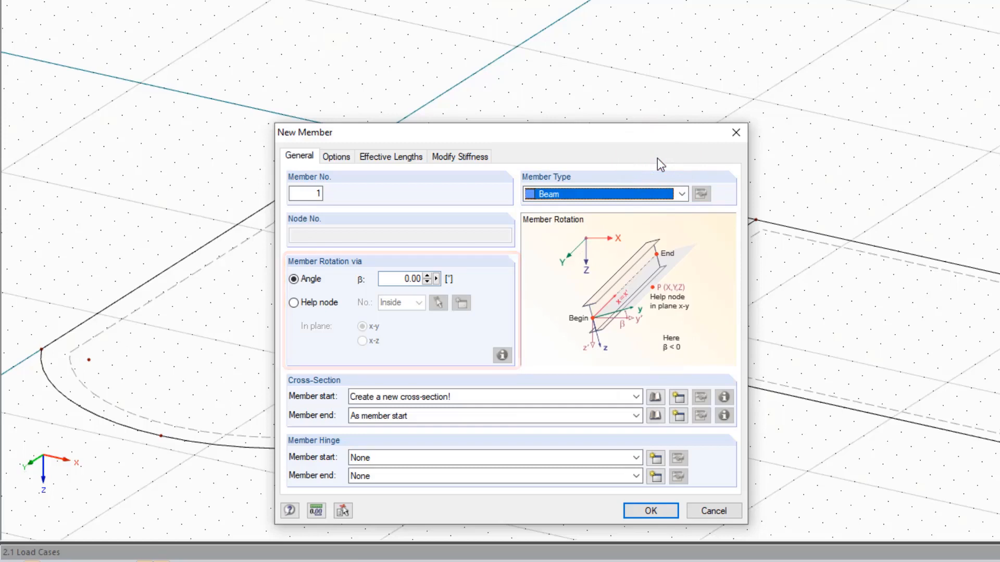
Step: Assign the member a massive rectangular library cross-section, 40 cm wide and 40 cm high, in Concrete C30/37, and accept the member definition
left_click(636, 397)
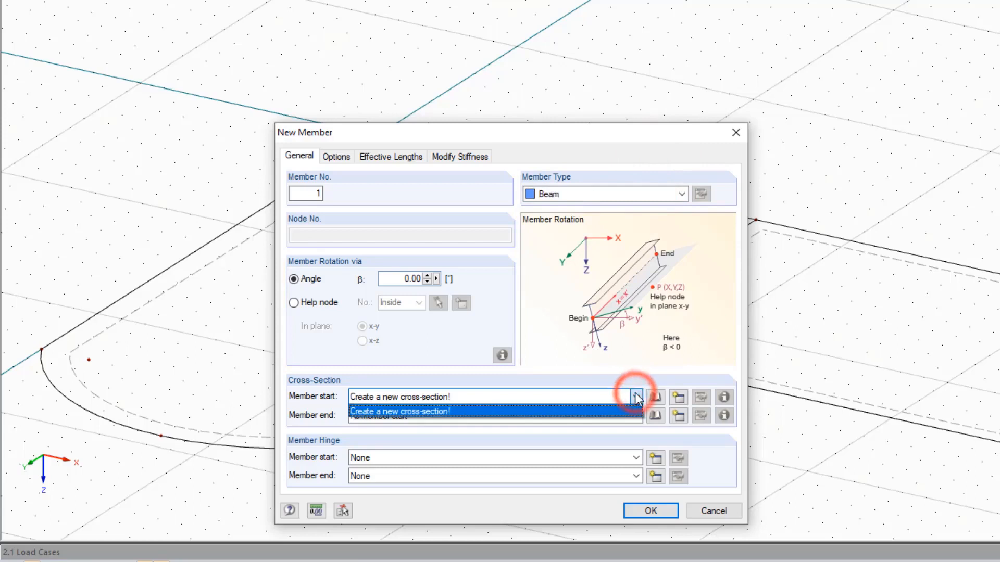
left_click(638, 399)
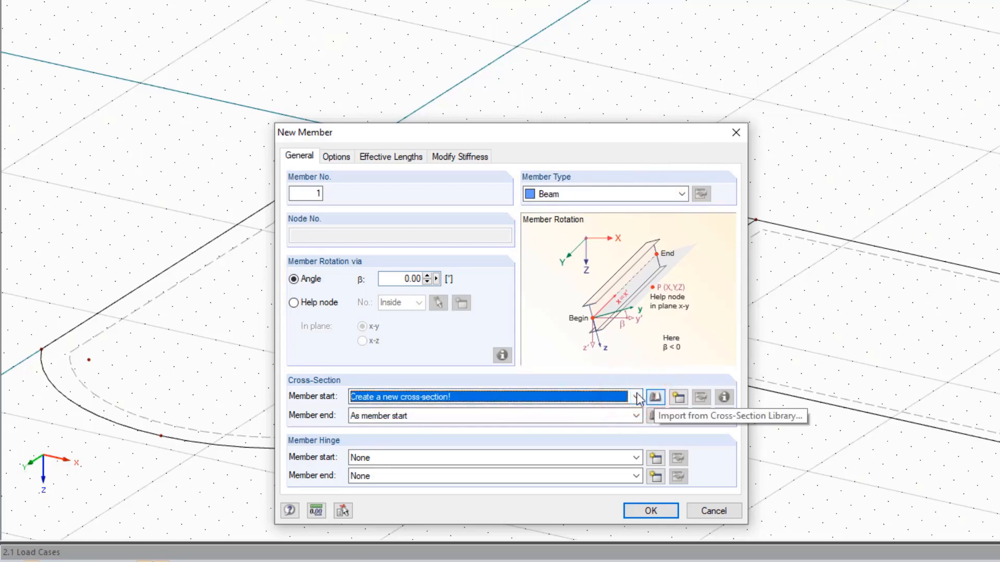
left_click(655, 398)
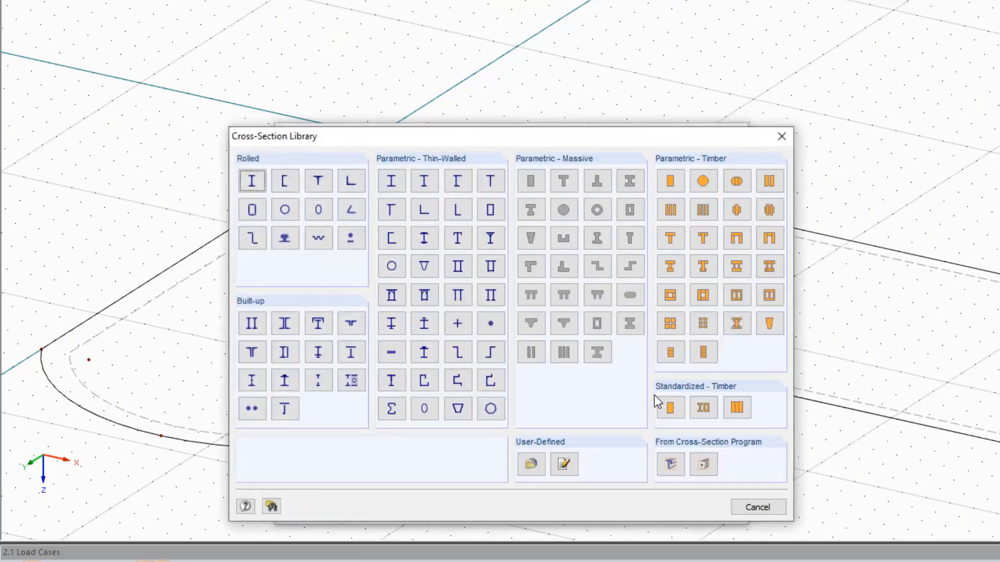
left_click(531, 182)
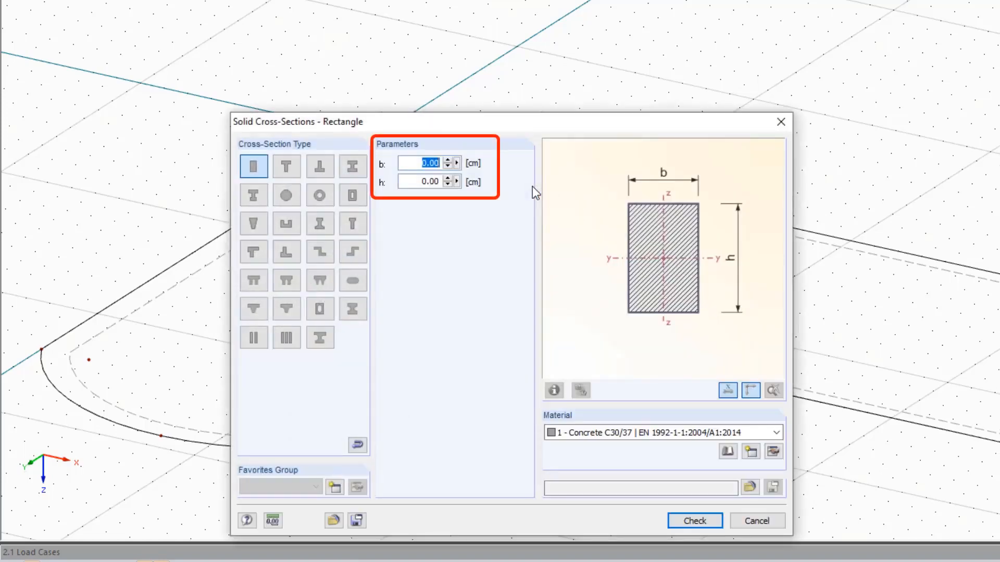
type("40")
key("Tab")
type("40")
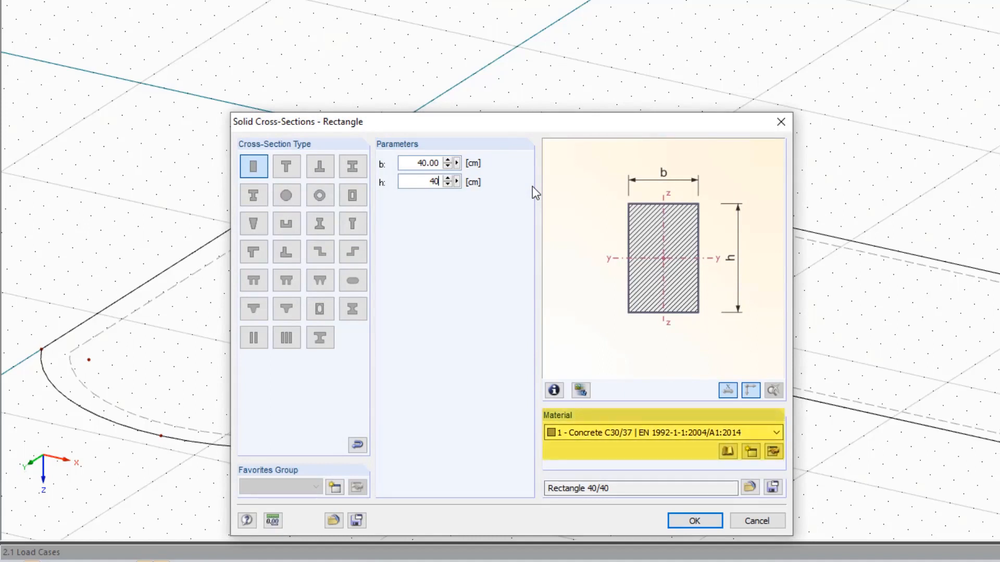
left_click(713, 526)
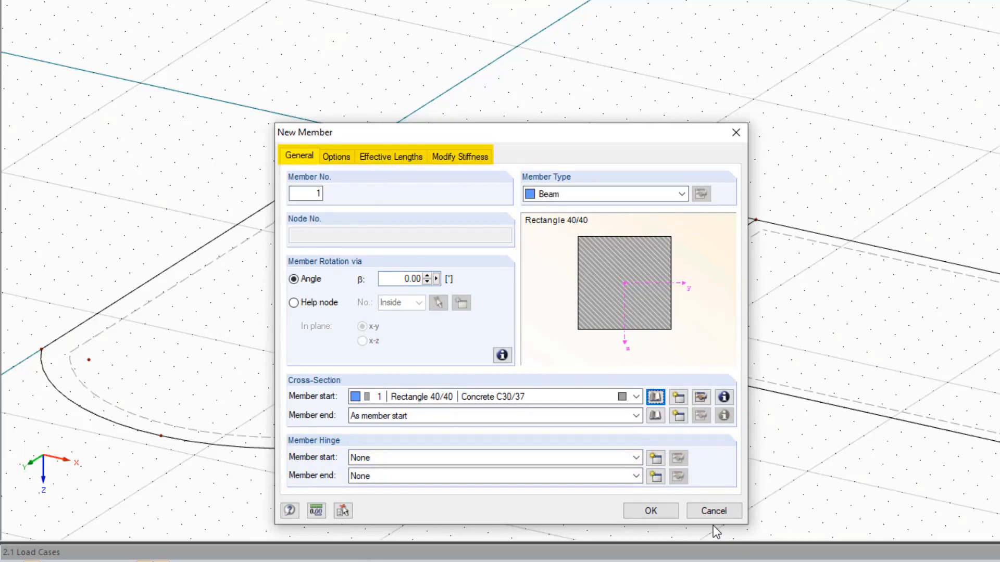
left_click(668, 512)
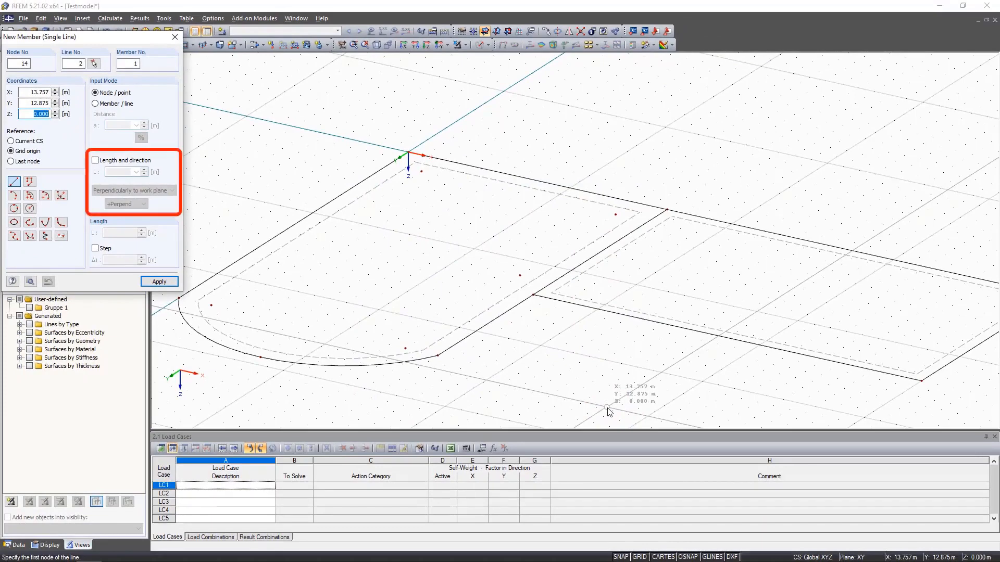
Step: Enable length and direction input for the member, with 3.000 m length perpendicular to the work plane in the +Perpend direction
left_click(95, 161)
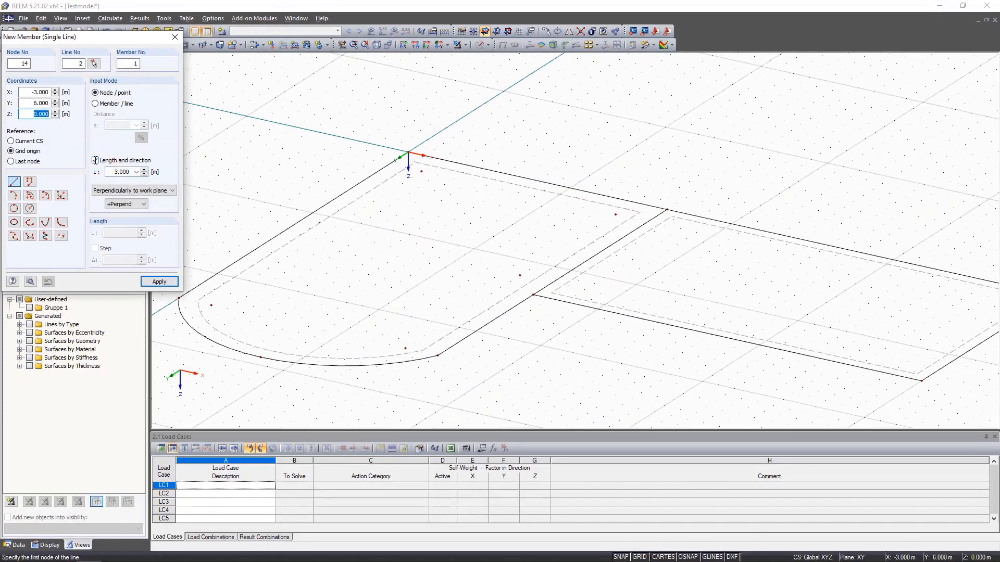
left_click(136, 172)
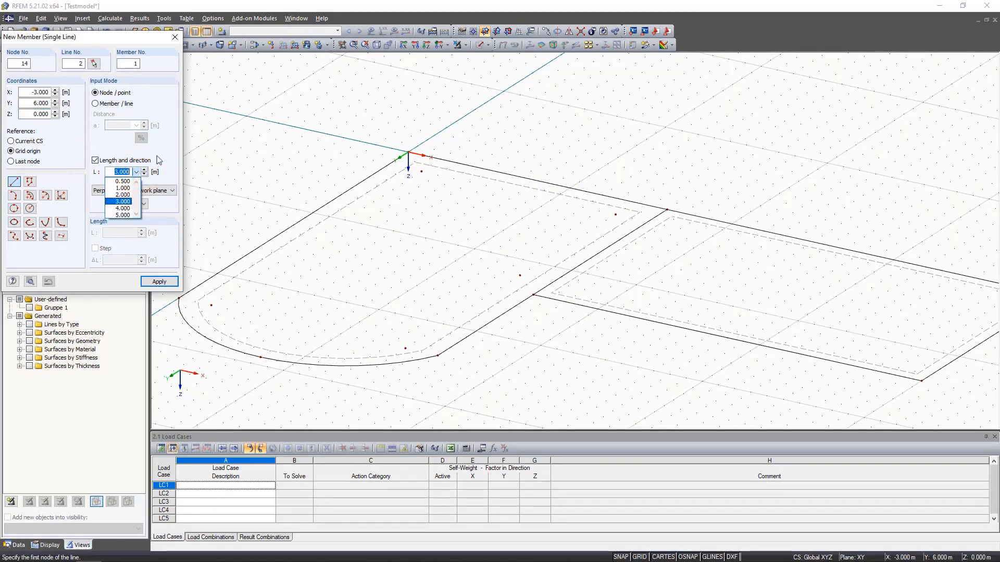
left_click(157, 156)
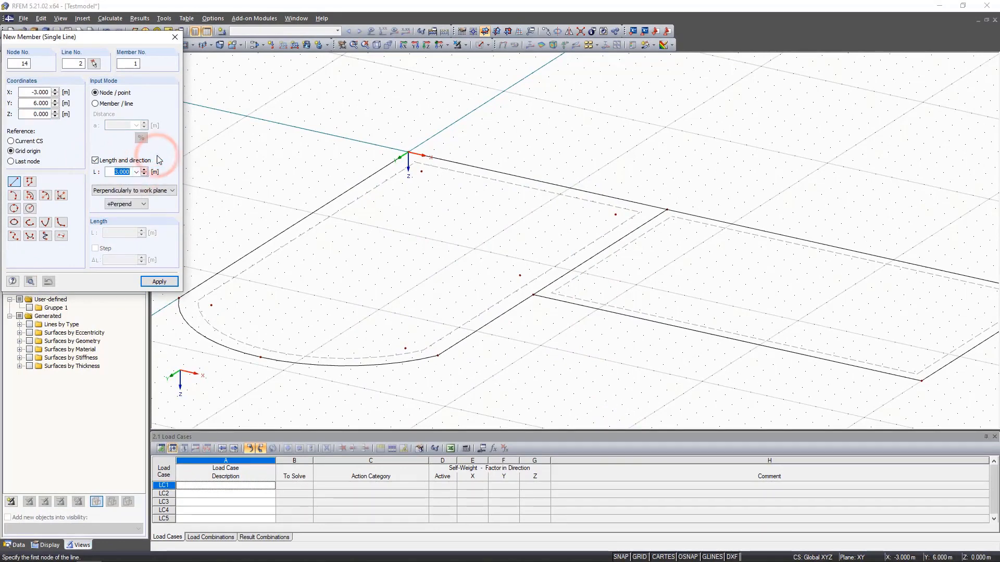
left_click(172, 191)
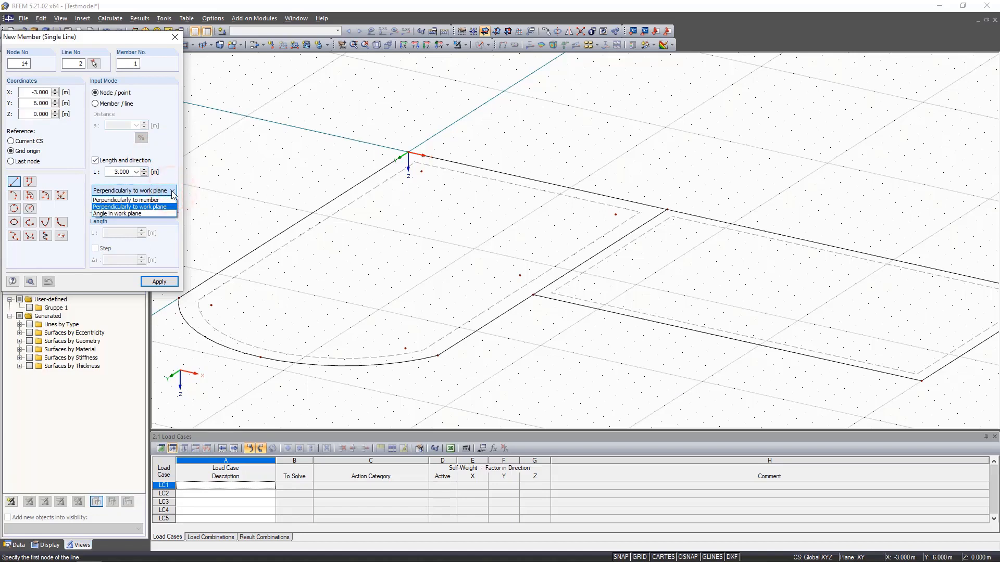
left_click(172, 192)
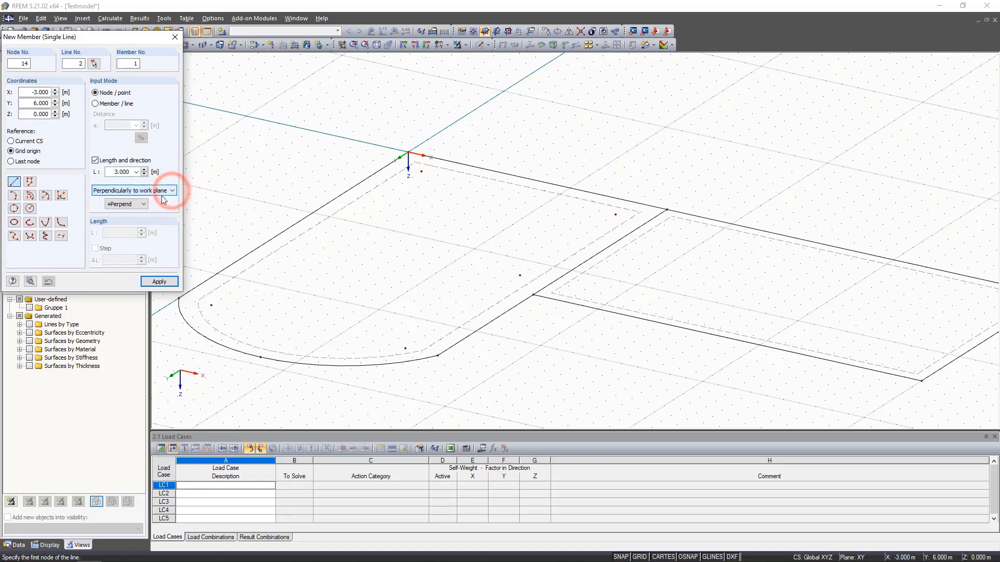
left_click(145, 205)
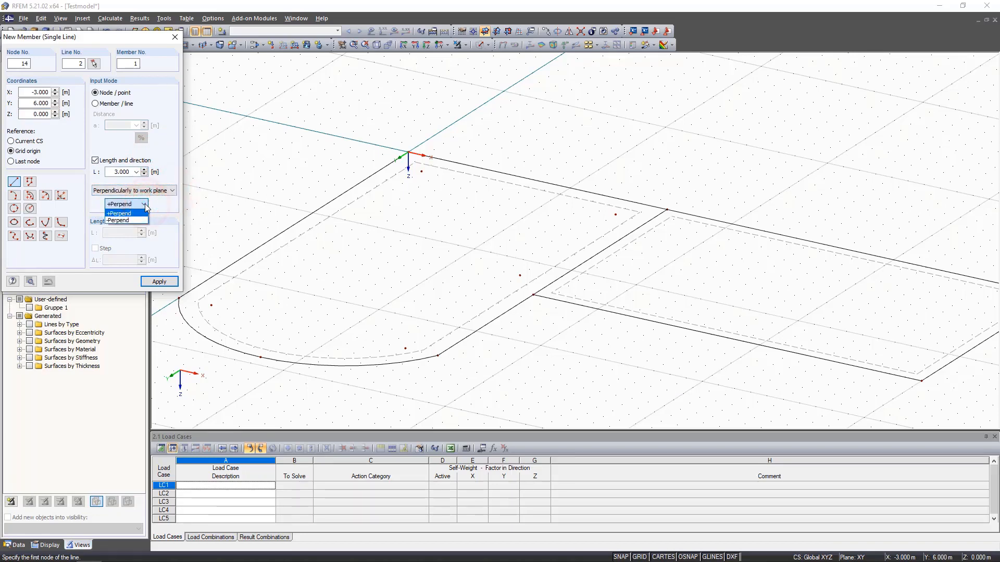
left_click(164, 209)
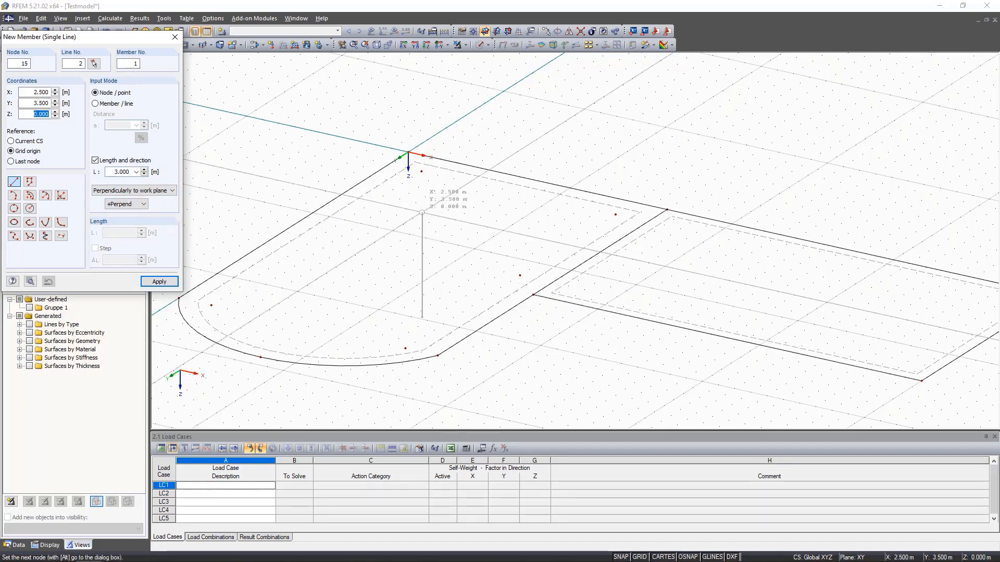
Step: Place three vertical column members at the node near the origin and the two nodes near the slab's curved edge
left_click(421, 171)
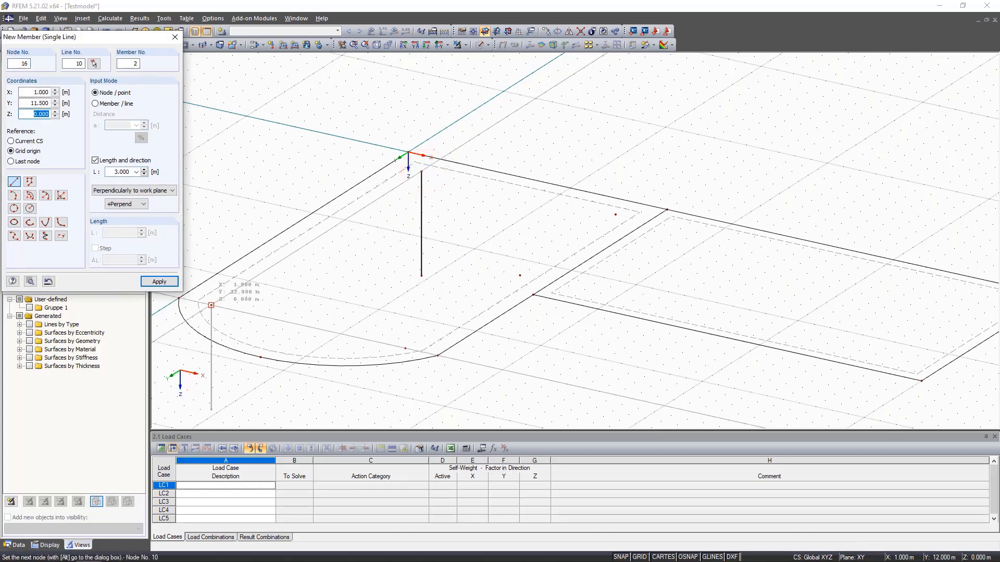
left_click(211, 305)
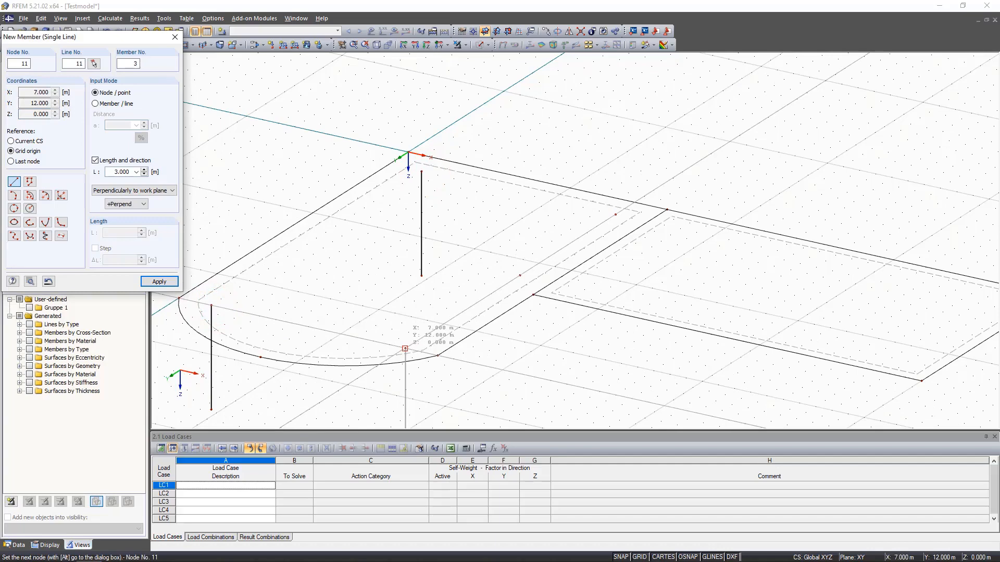
left_click(405, 348)
right_click(362, 290)
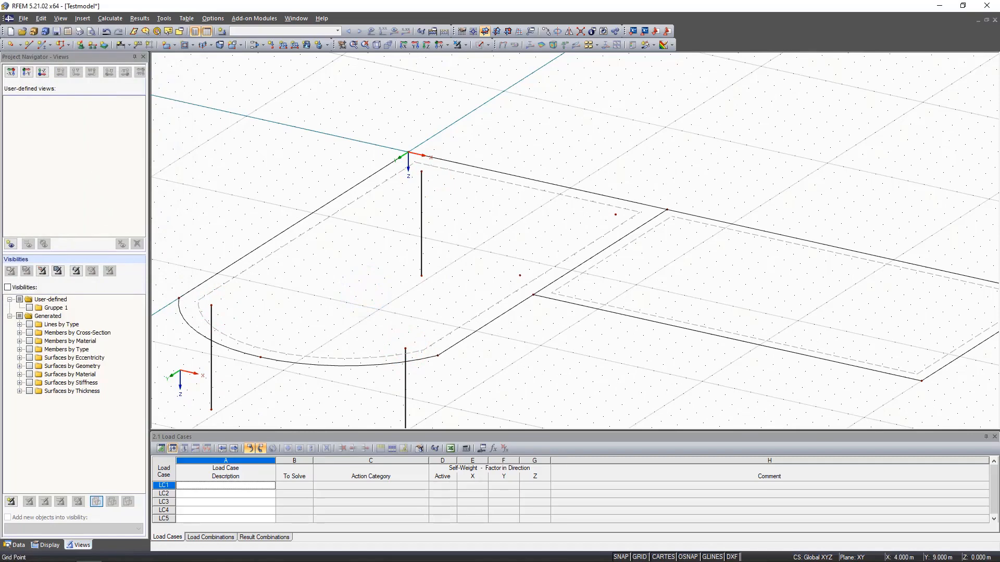
Step: List the members in the project data and show the model in solid transparent display from a flatter viewing angle
left_click(15, 545)
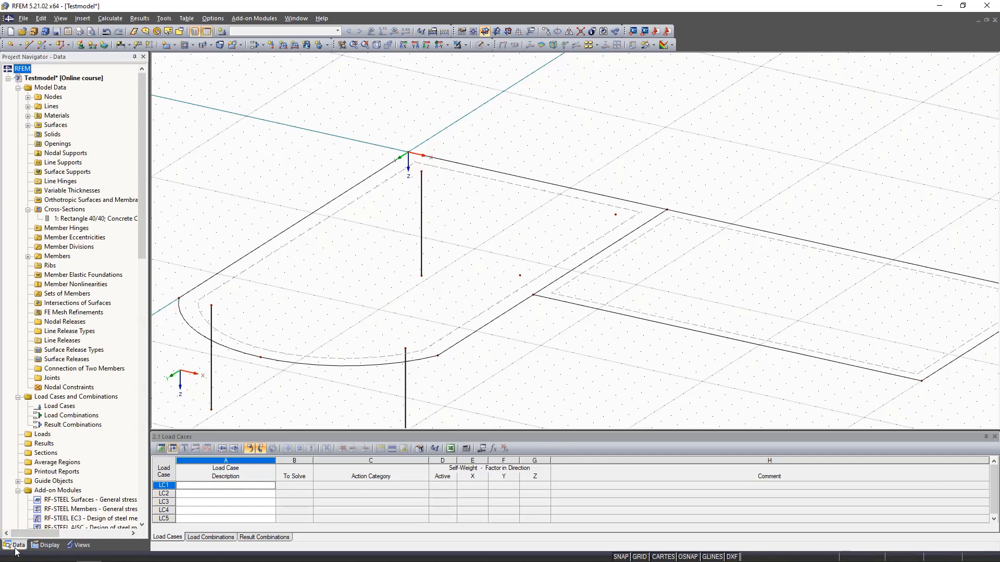
left_click(28, 256)
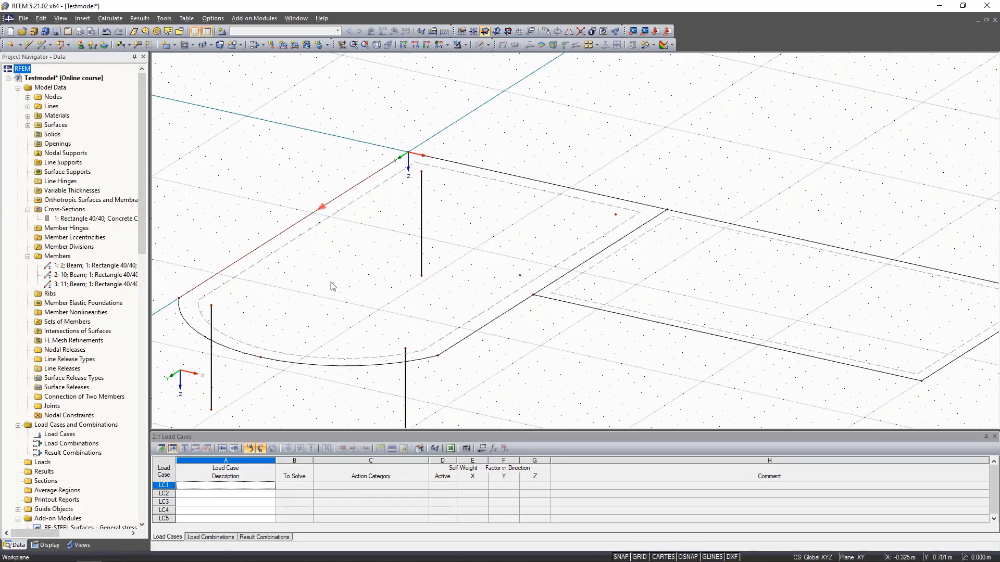
left_click(486, 45)
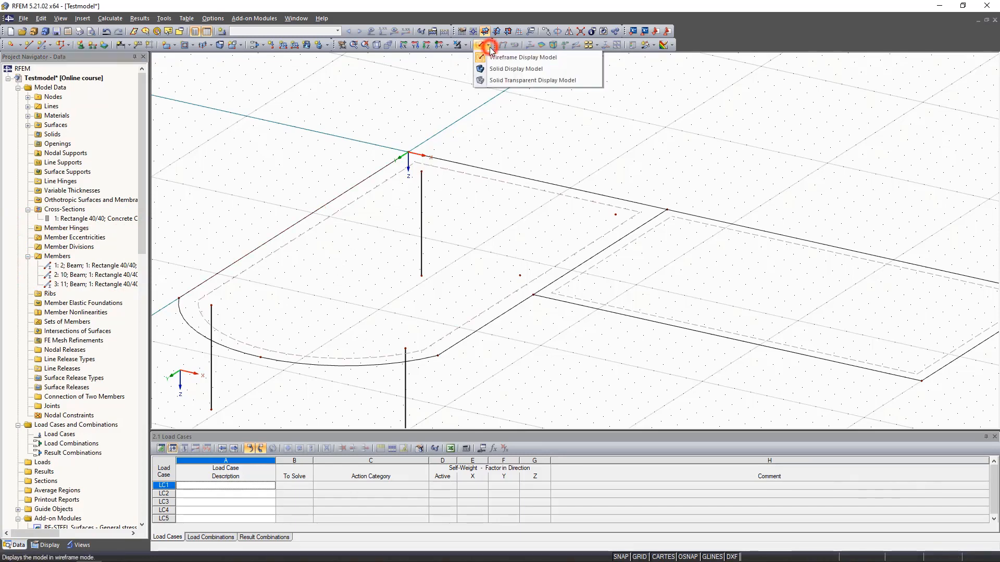
left_click(505, 80)
scroll(520, 207, "down", 2)
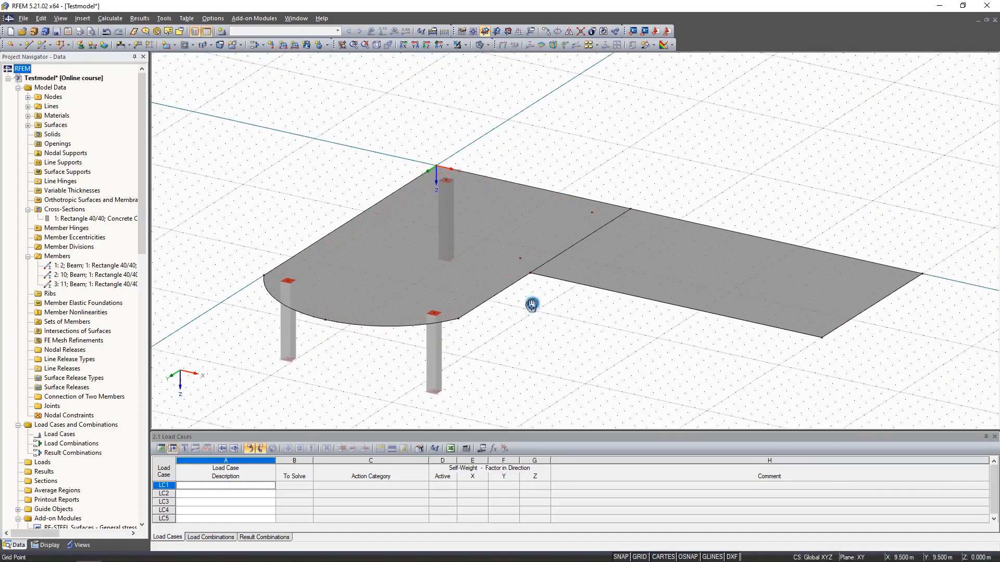
middle_click_drag(532, 305, 614, 236, "ctrl")
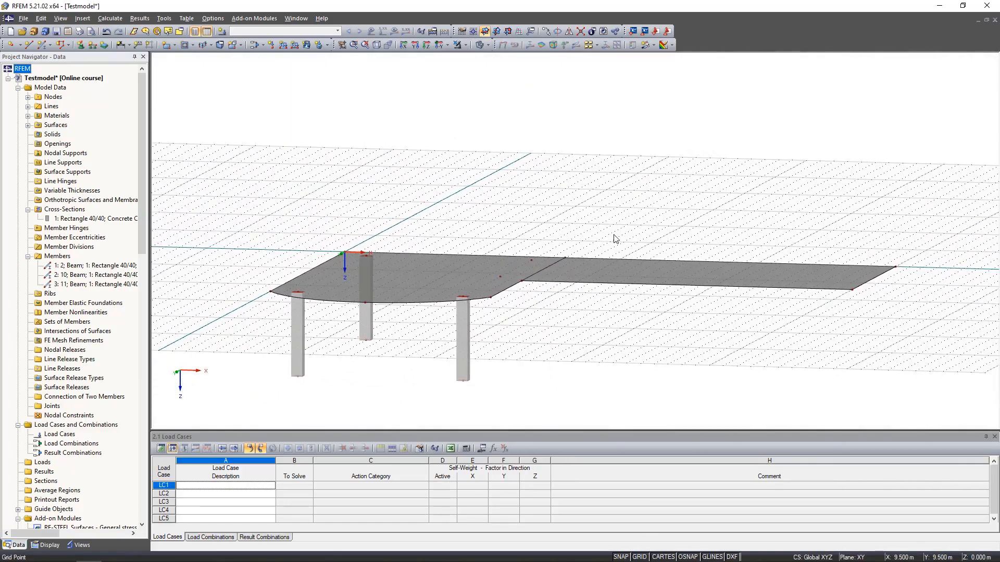
Step: Select the curved-edge slab with its three columns and set up mirroring as a copy about a plane parallel to Y-Z
left_click(227, 199)
left_click_drag(294, 291, 404, 409)
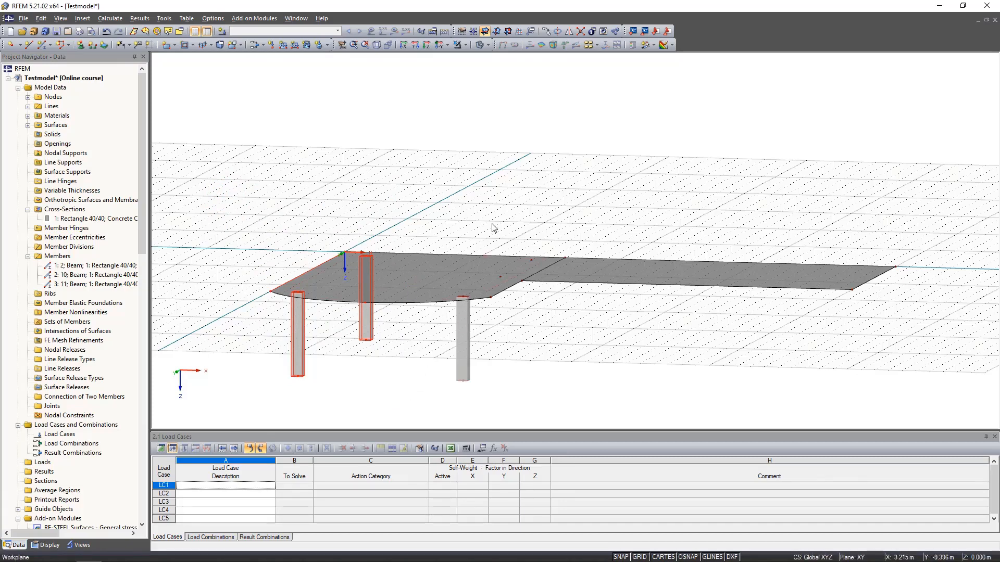
left_click_drag(491, 223, 286, 390)
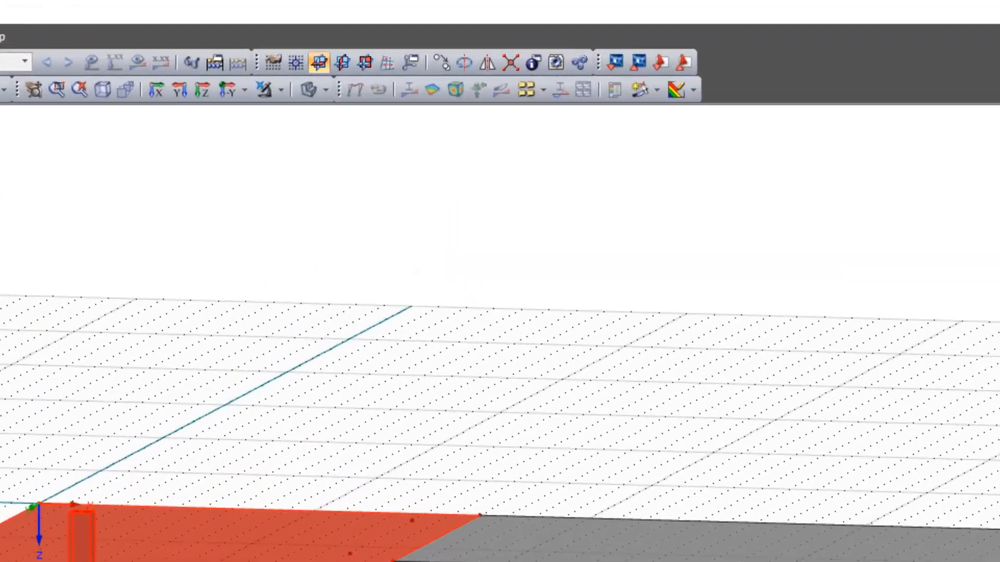
left_click(489, 64)
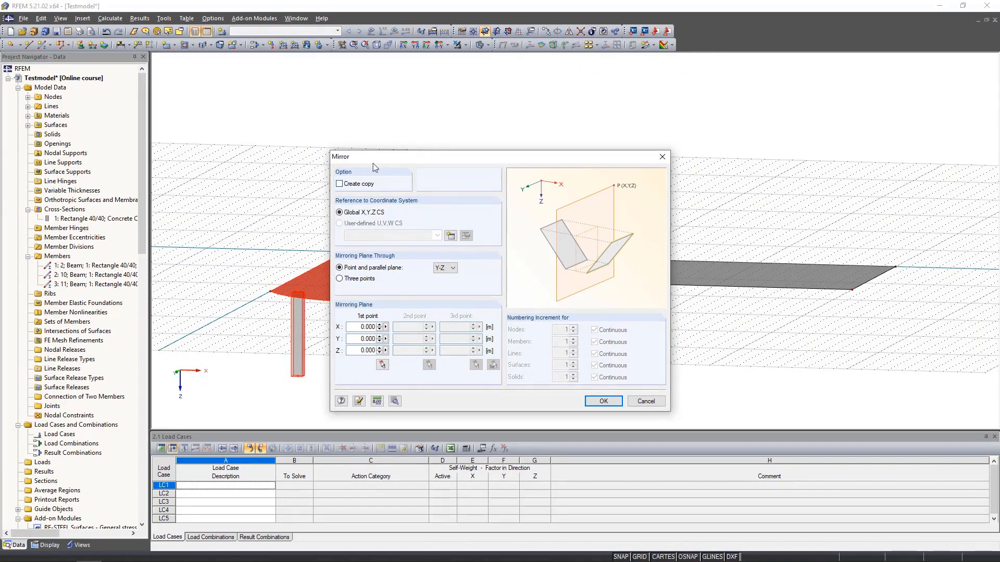
left_click(340, 185)
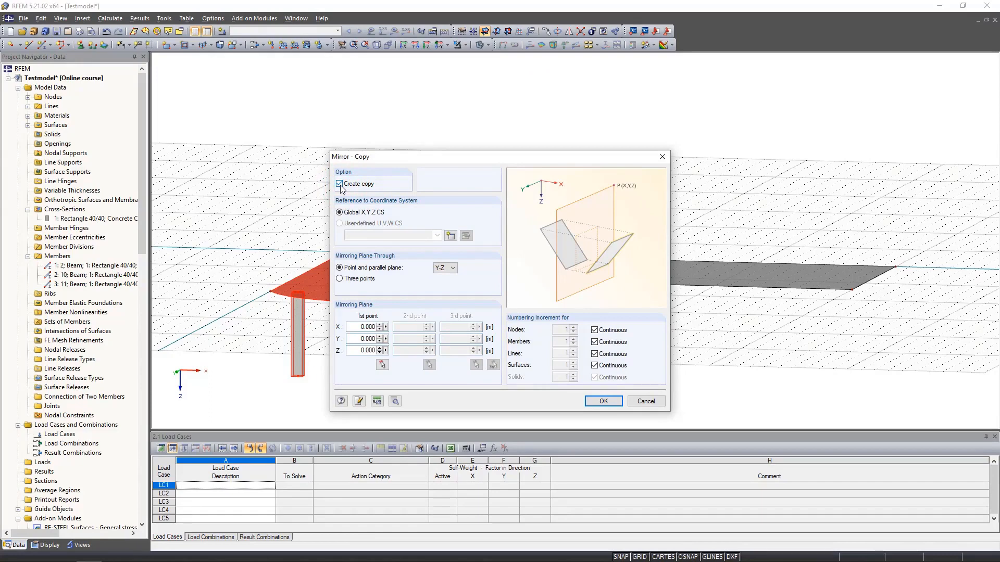
left_click(452, 268)
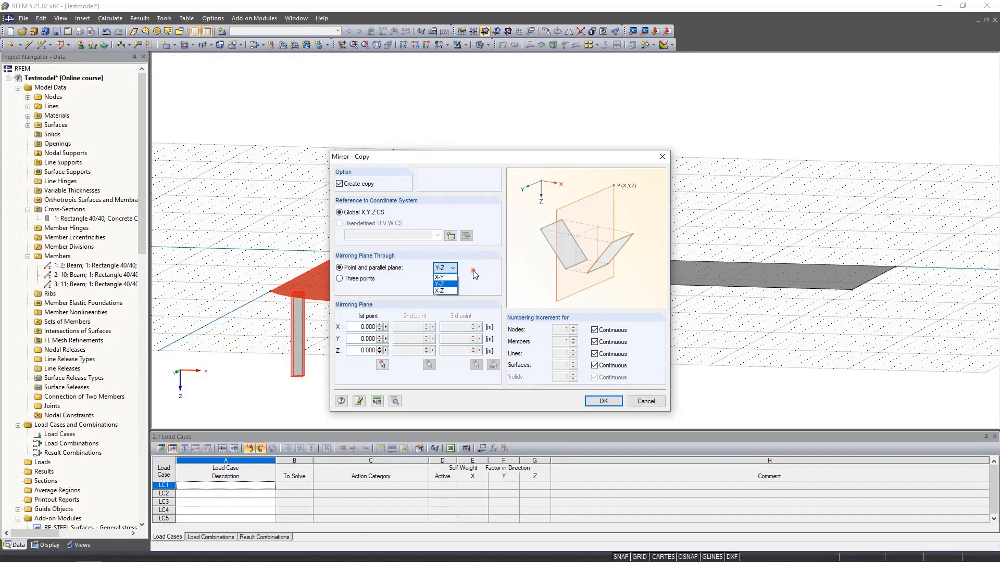
left_click(475, 275)
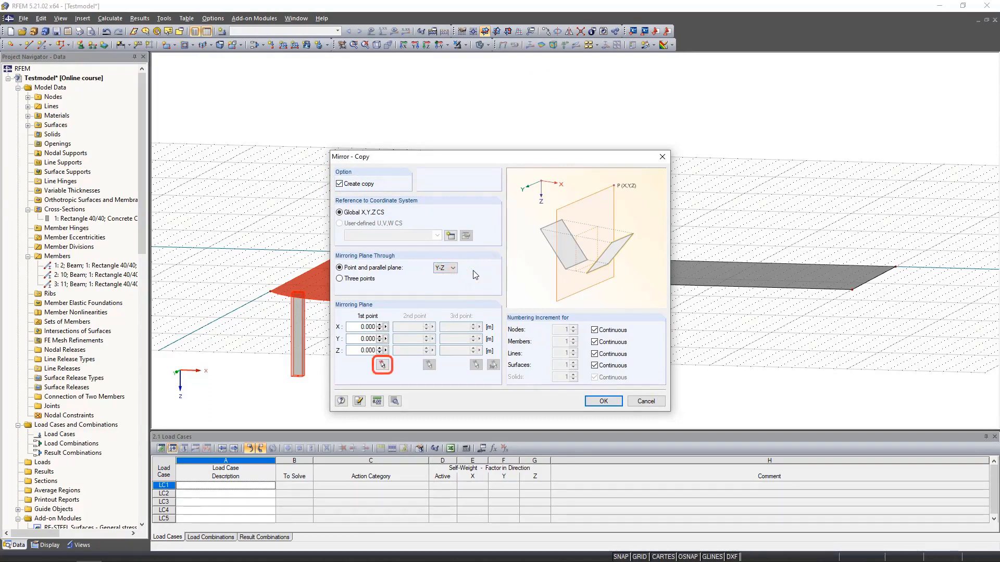
Step: Place the mirroring plane through the midpoint of the rectangular slab's front edge (X 14, Y 7, Z 0 m) and create the mirrored copy
left_click(382, 365)
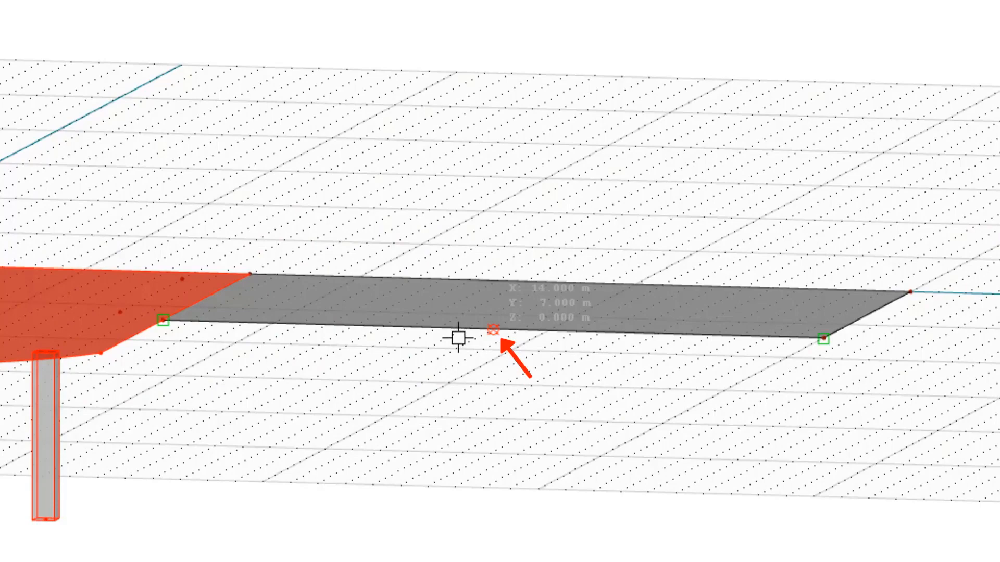
left_click(491, 327)
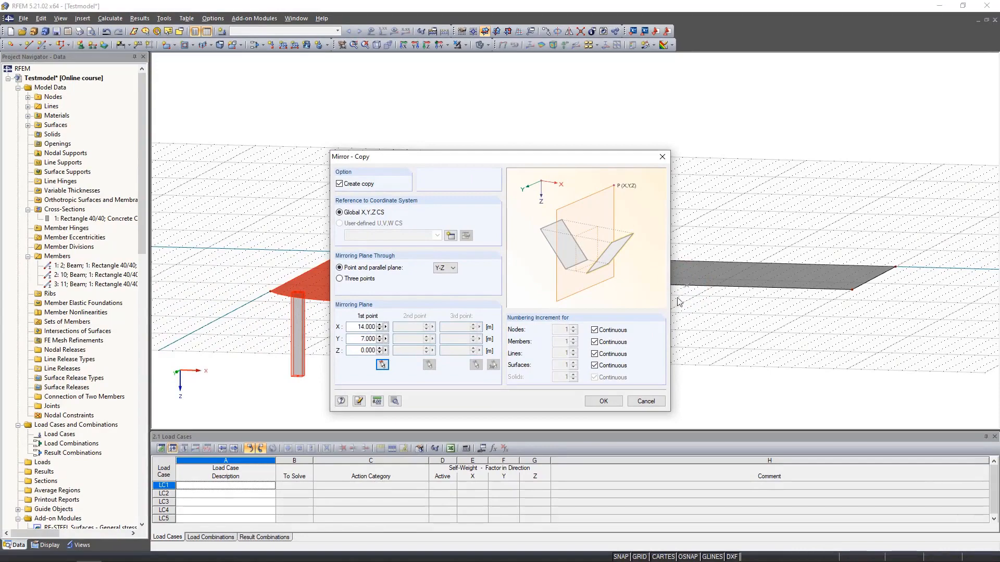
left_click(605, 402)
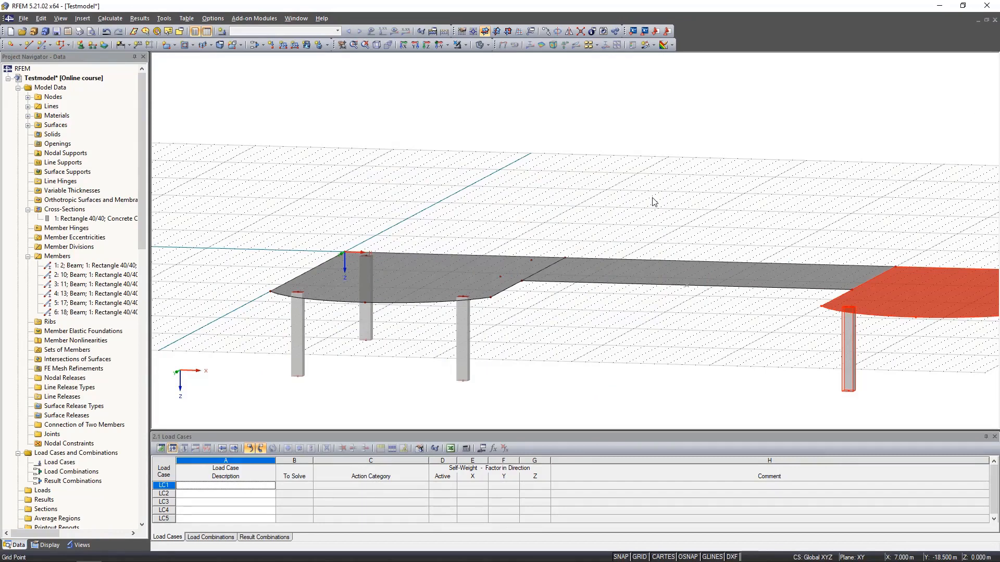
key("F8")
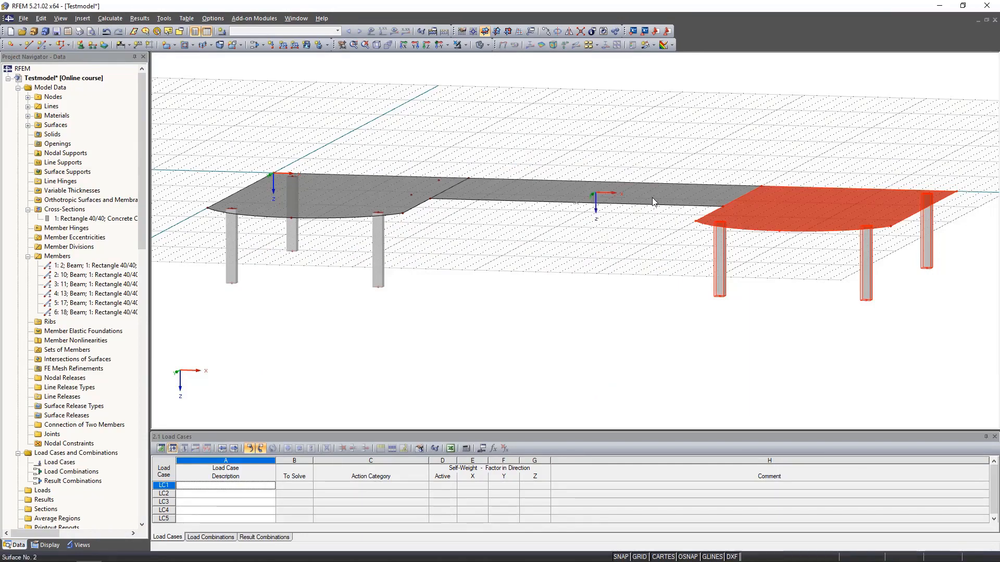
middle_click_drag(631, 227, 573, 288, "ctrl")
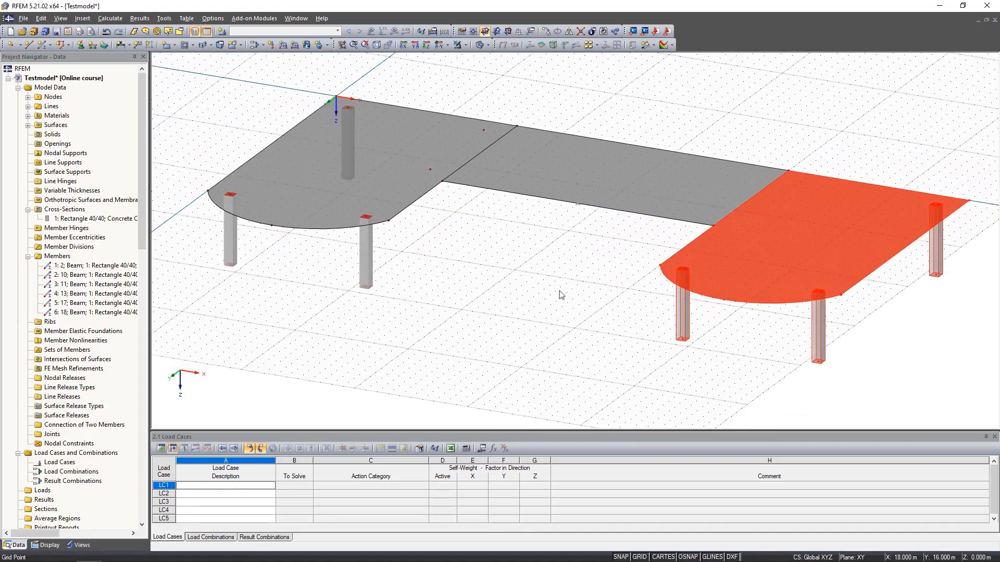
left_click(503, 305)
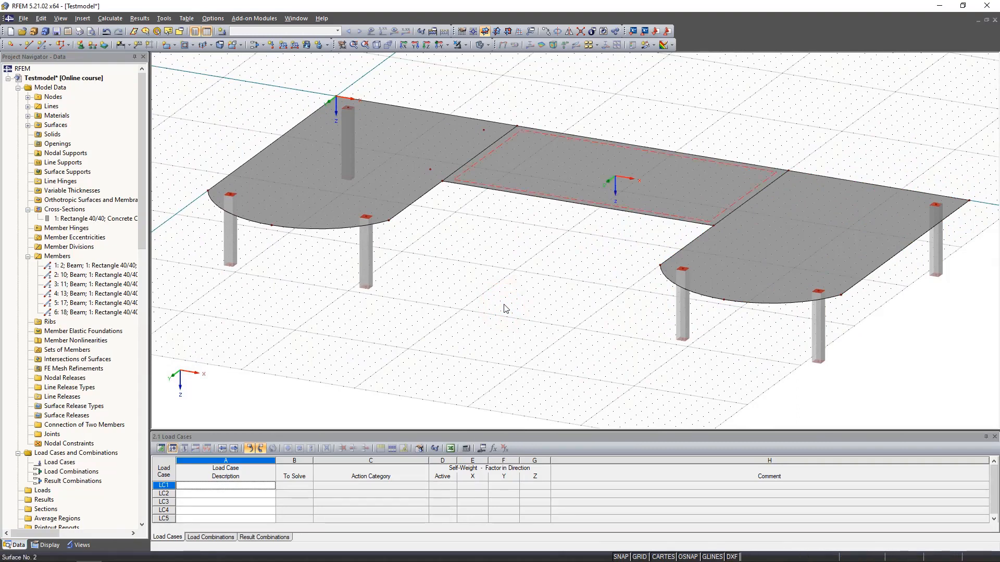
Step: Draw a rectangular opening in the middle slab from X 12, Y 2 m to X 16, Y 6 m in wireframe, and restore the solid display
scroll(503, 309, "up", 5)
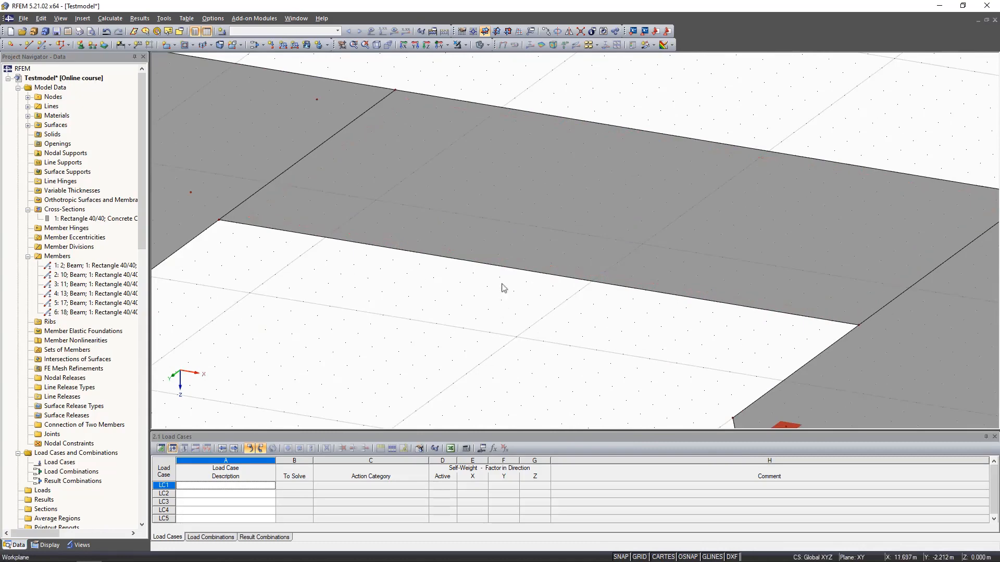
left_click(479, 46)
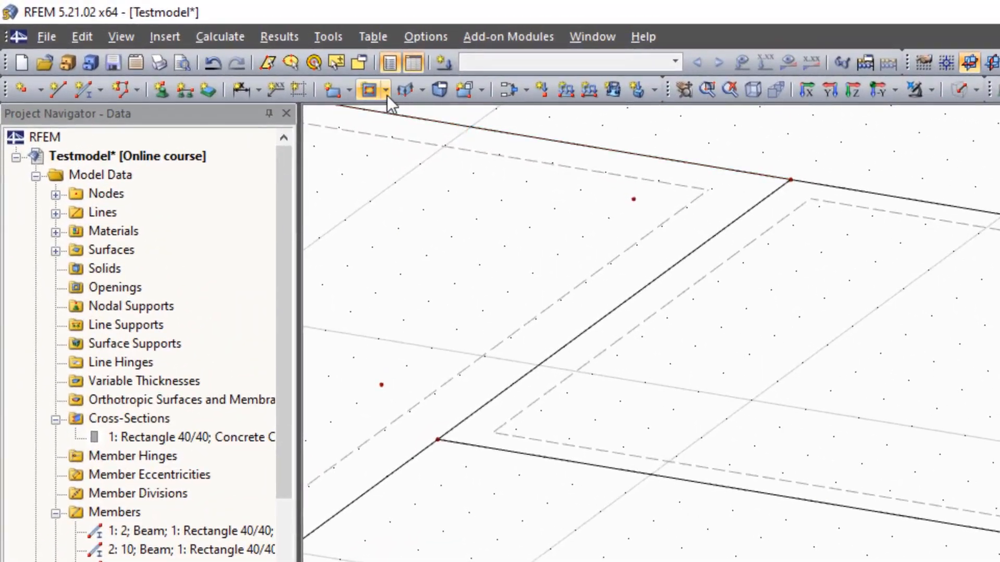
left_click(386, 95)
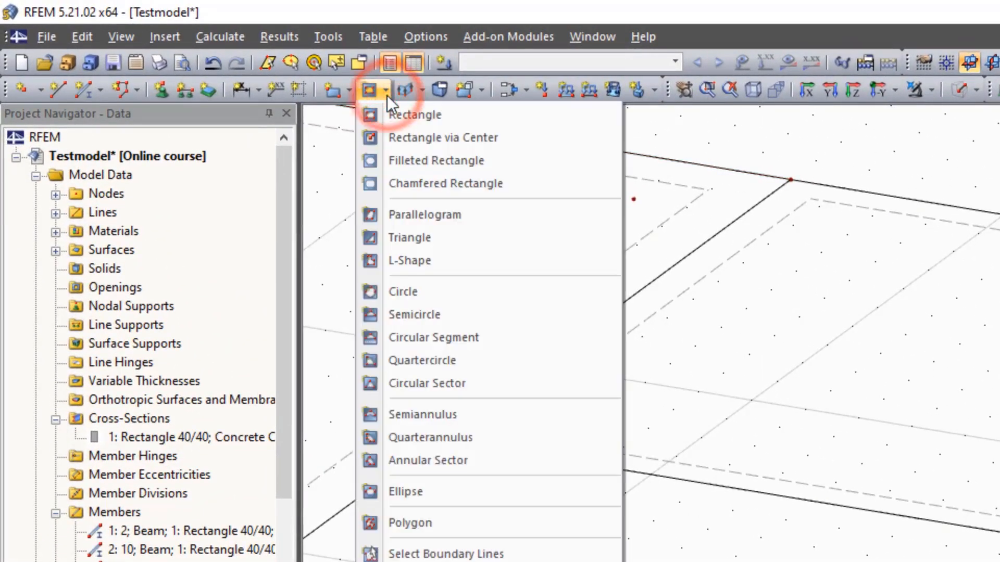
left_click(481, 116)
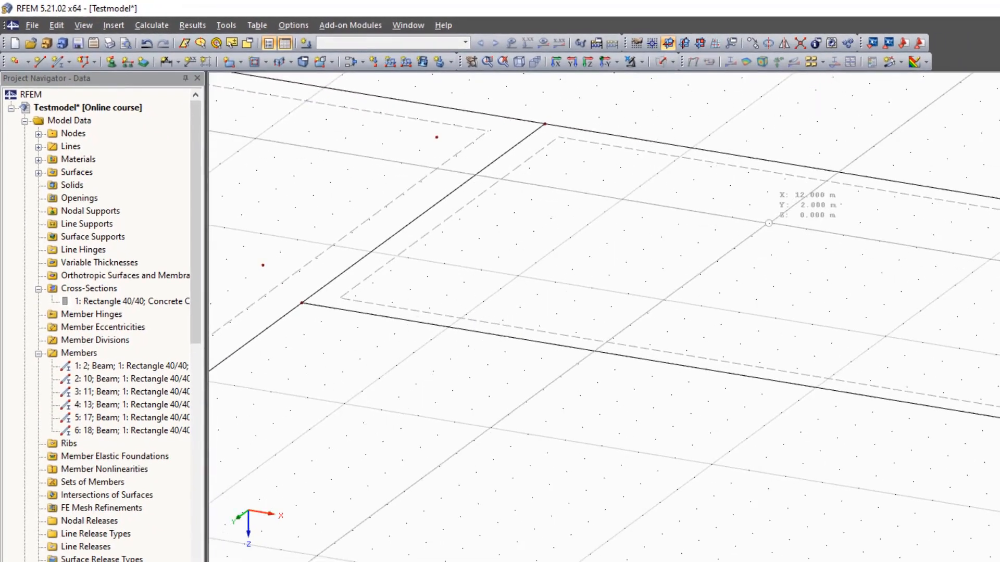
left_click(768, 223)
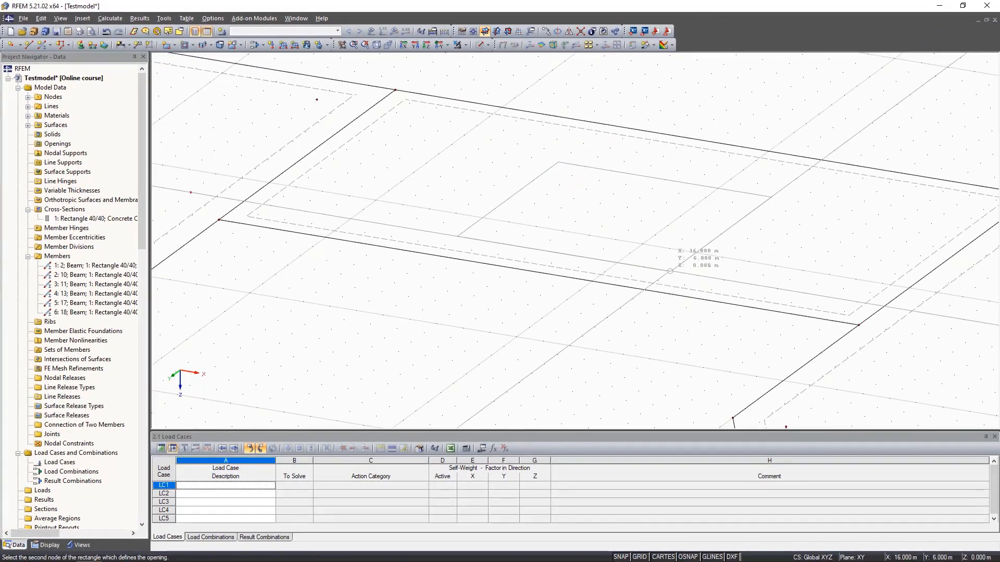
left_click(671, 271)
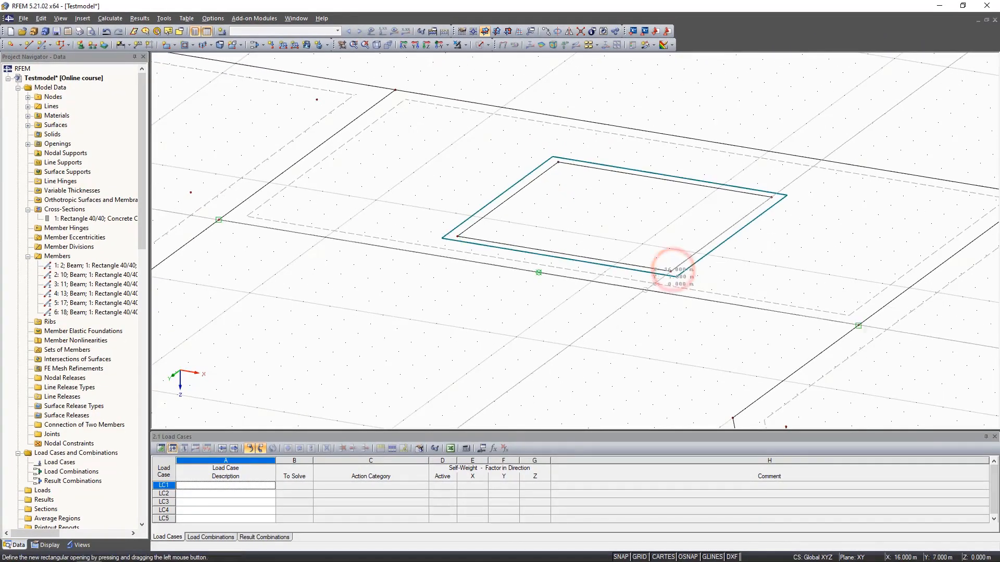
right_click(444, 309)
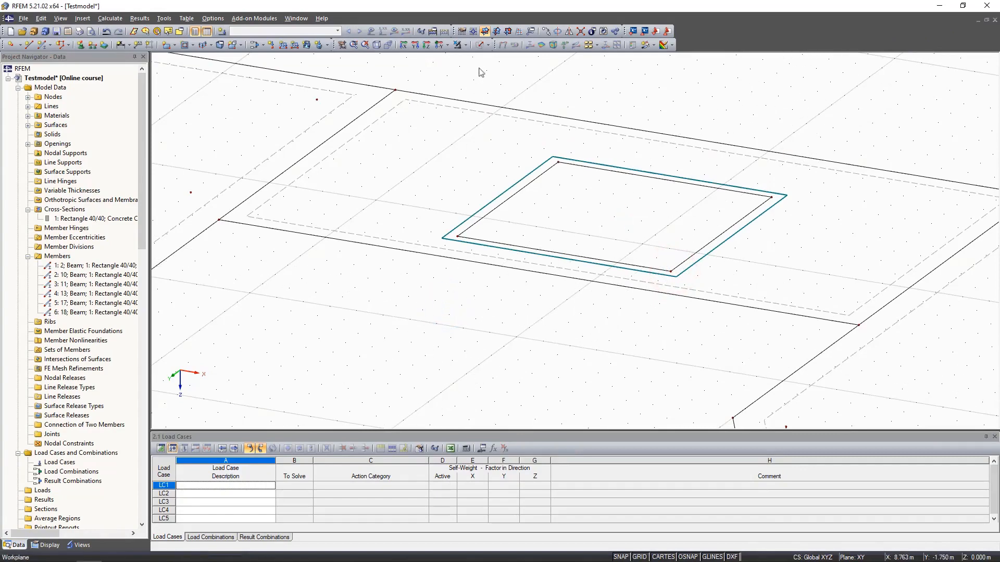
left_click(481, 46)
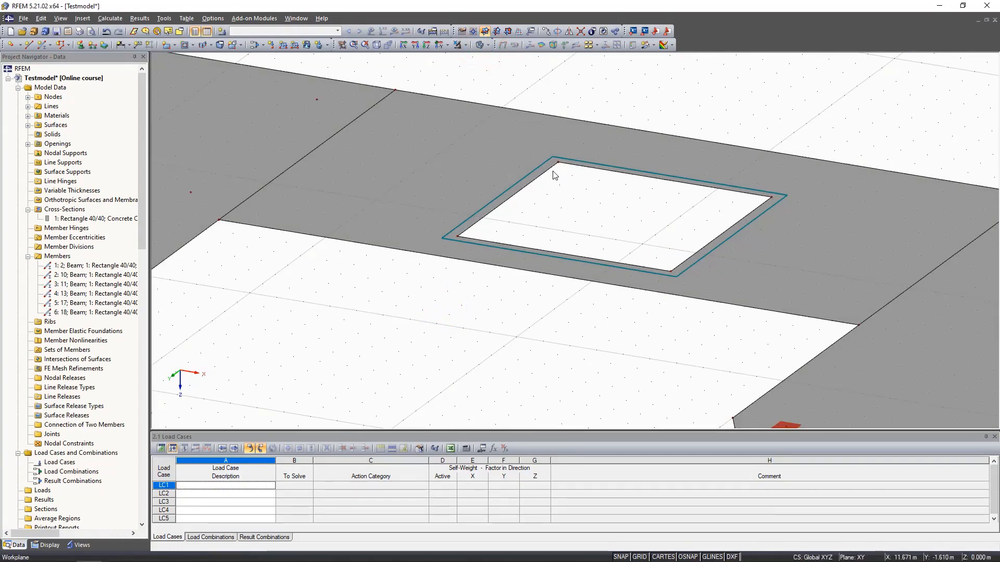
scroll(554, 175, "down", 4)
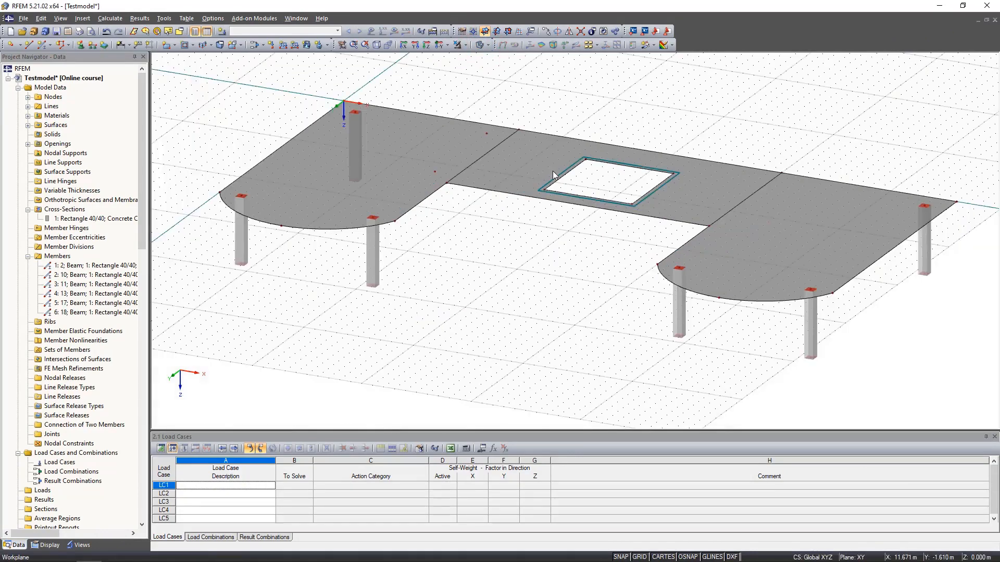